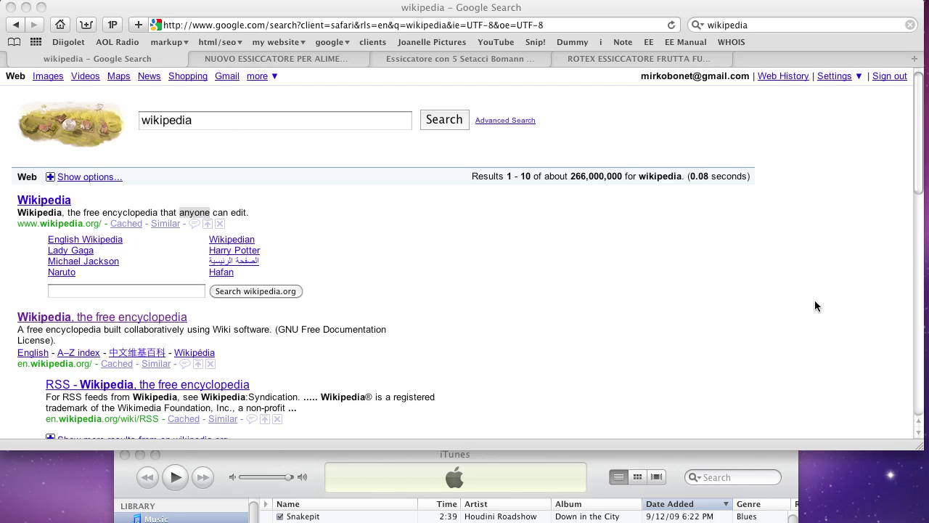
Move the empty Untitled document to the lower right, keeping the Google 'wikipedia' results in front
left_click(646, 306)
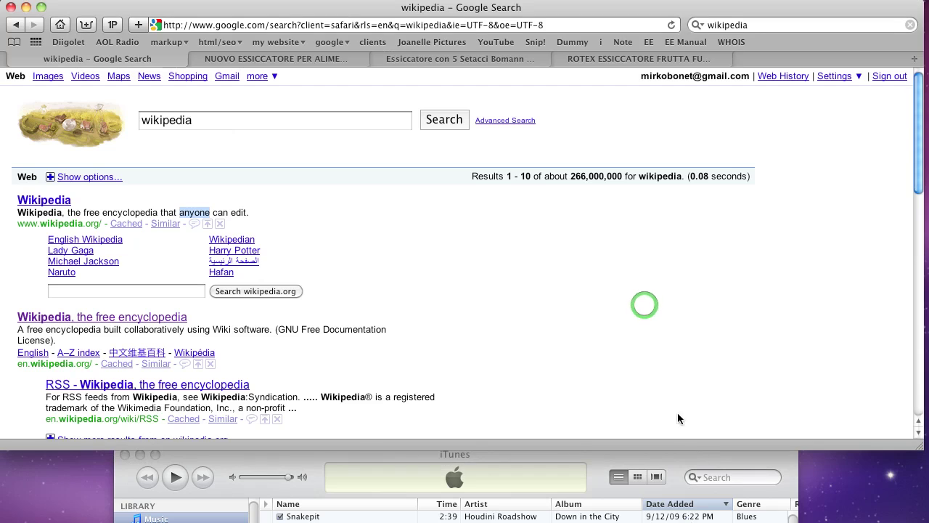
left_click(474, 286)
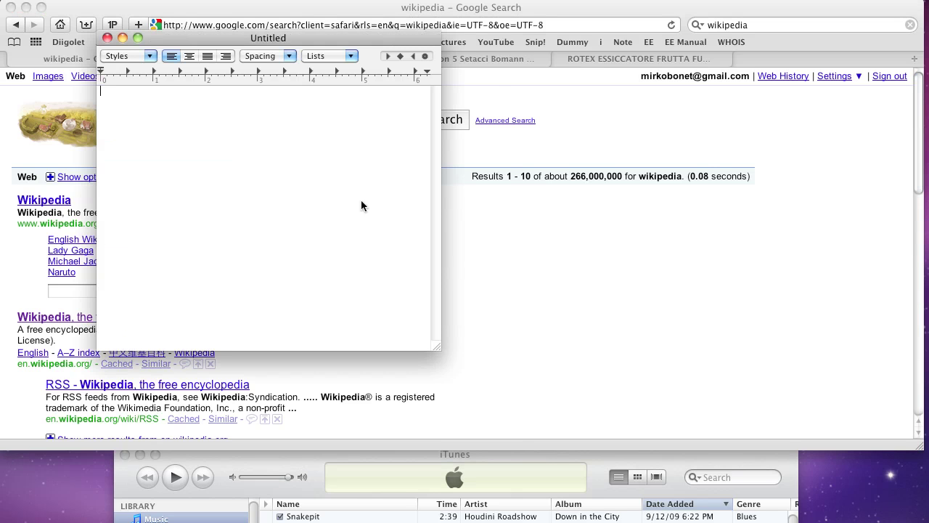
left_click_drag(326, 37, 831, 446)
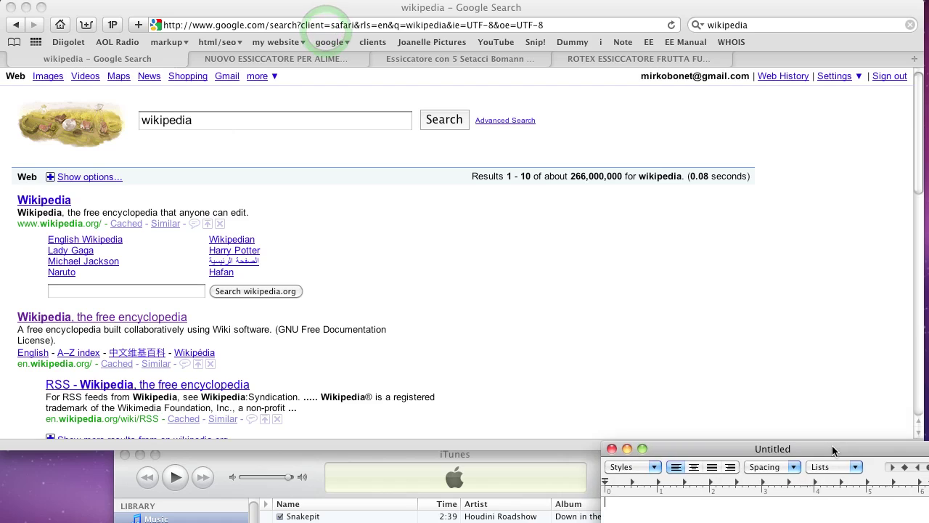
left_click(394, 190)
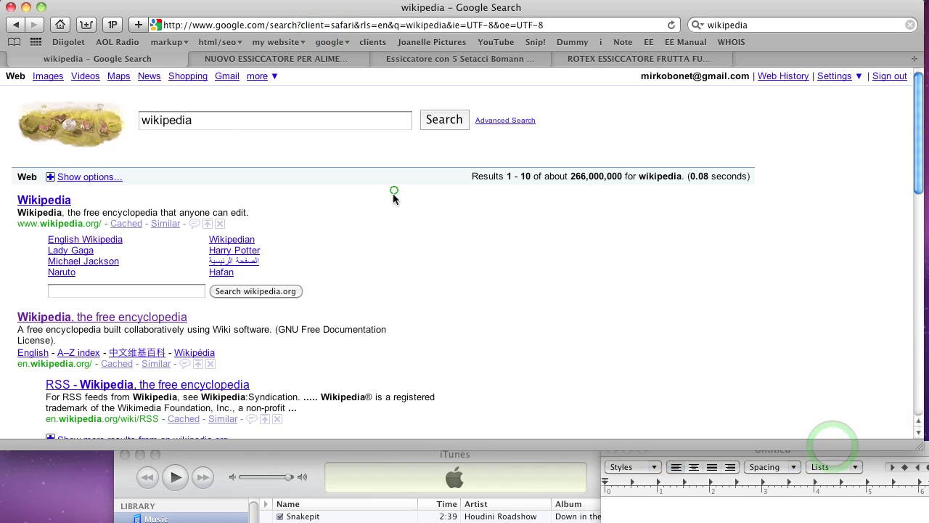
Enable the 'Add to iTunes as a Spoken Track' service in Keyboard settings, then close them
left_click(65, 3)
mouse_move(67, 131)
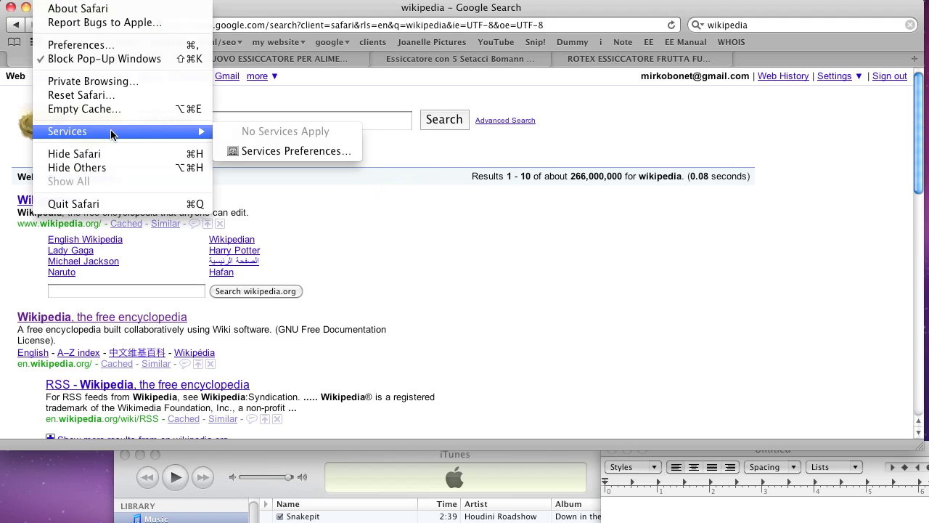
left_click(290, 151)
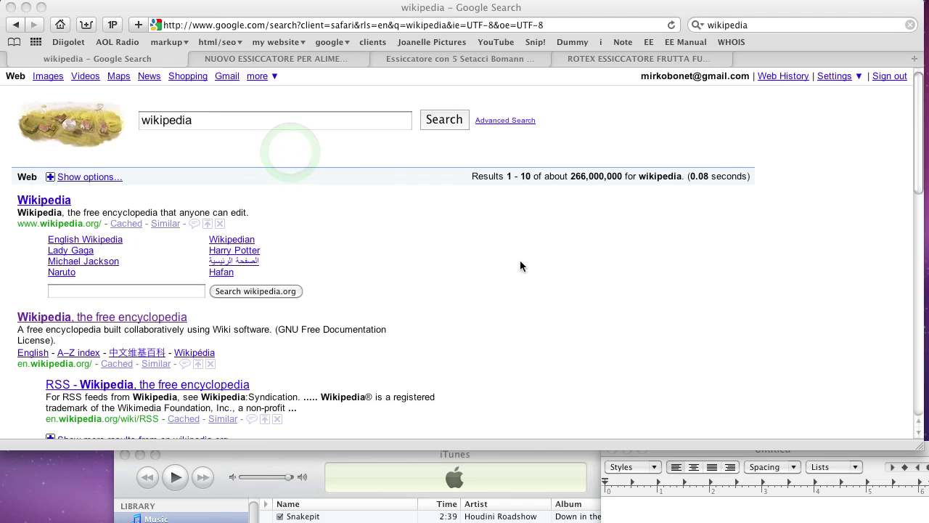
scroll(489, 305, "down", 5)
scroll(489, 306, "down", 5)
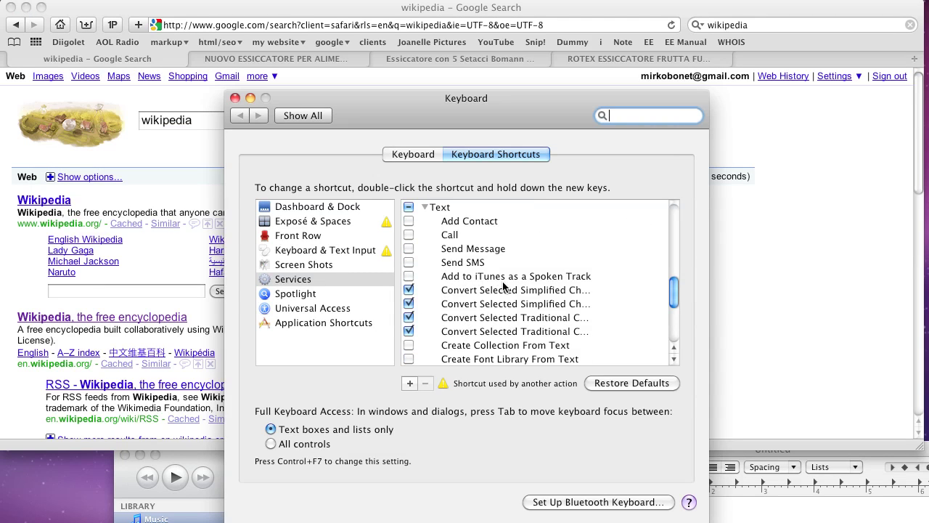
left_click(409, 277)
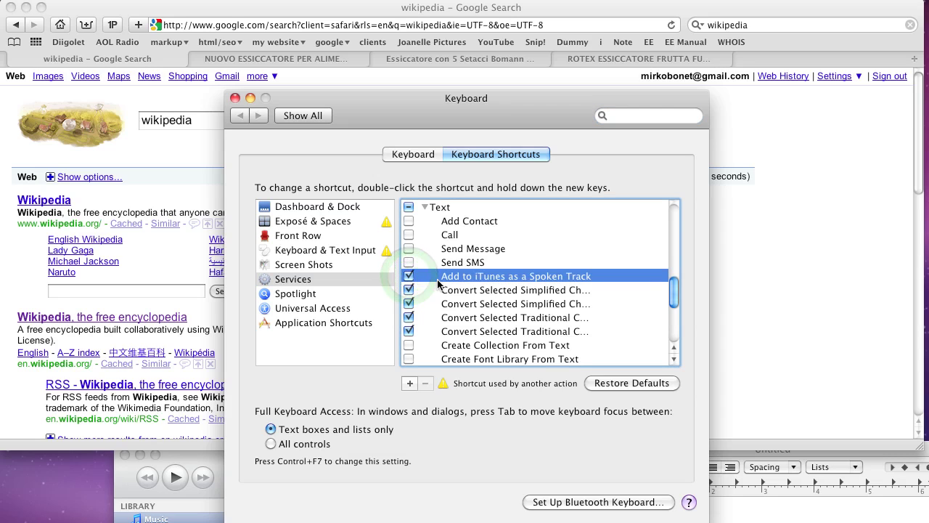
left_click(234, 97)
left_click(488, 184)
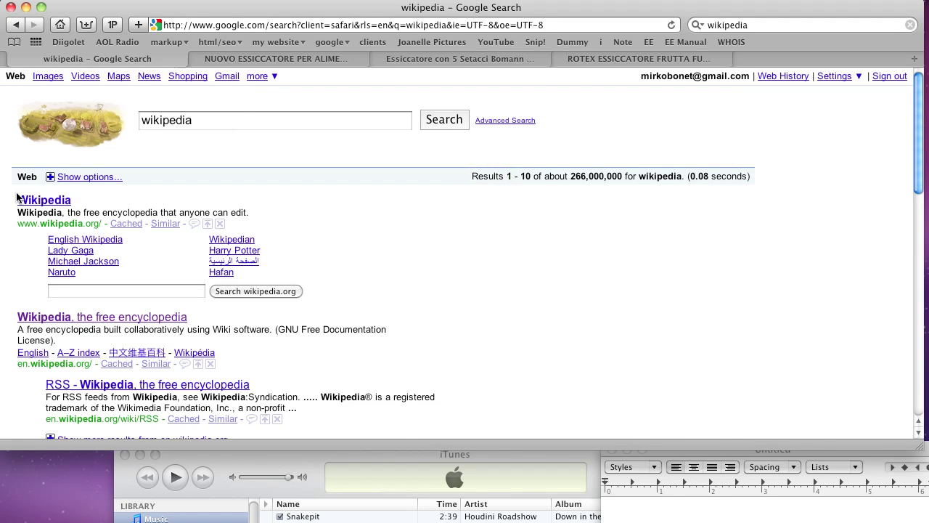
Search wikipedia.org for 'testa' and open the Testa Wikipedia article
left_click(111, 289)
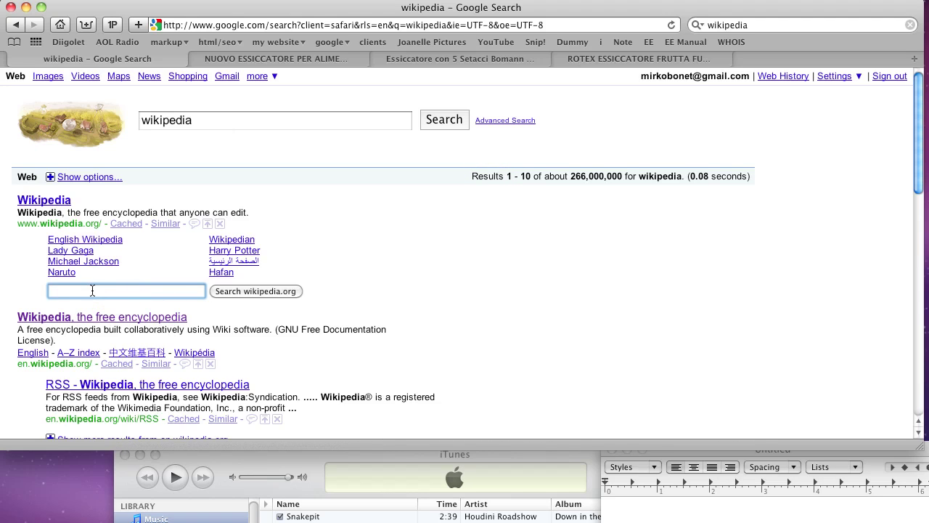
left_click(92, 290)
type("testa")
key("Return")
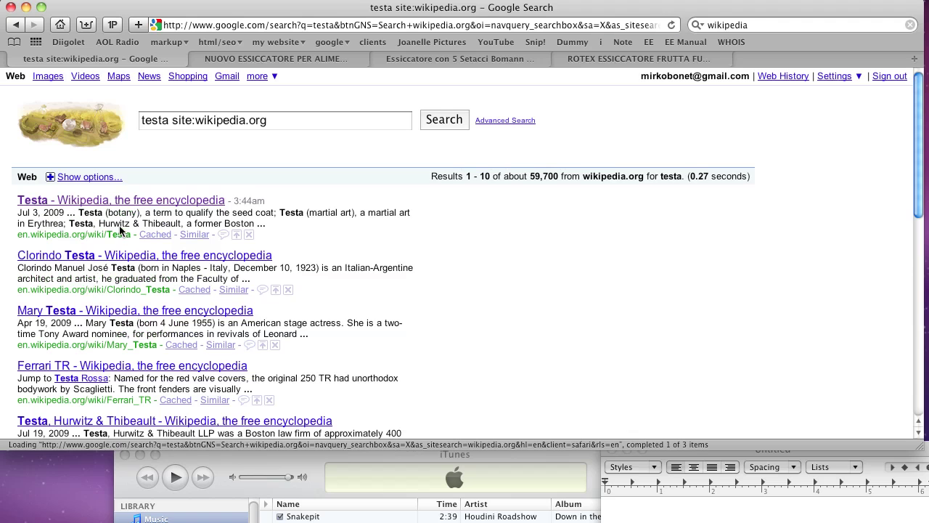
left_click(101, 198)
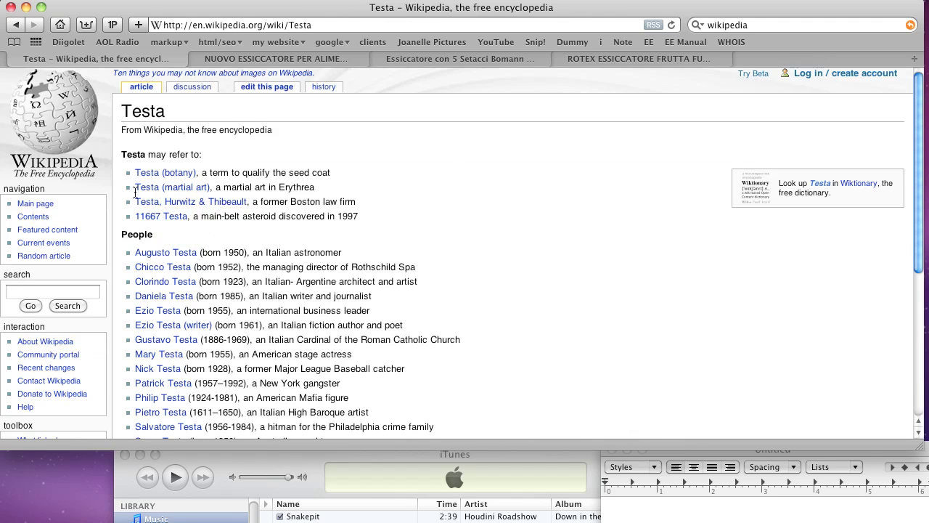
Search Wikipedia for 'tesla' and open the Nikola Tesla article
left_click(39, 290)
type("tes")
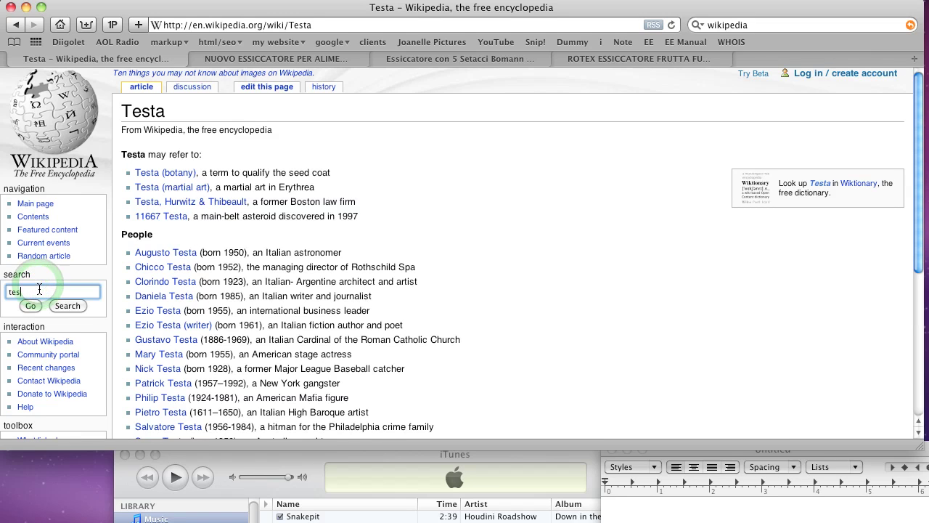
type("la")
key("Return")
left_click(150, 153)
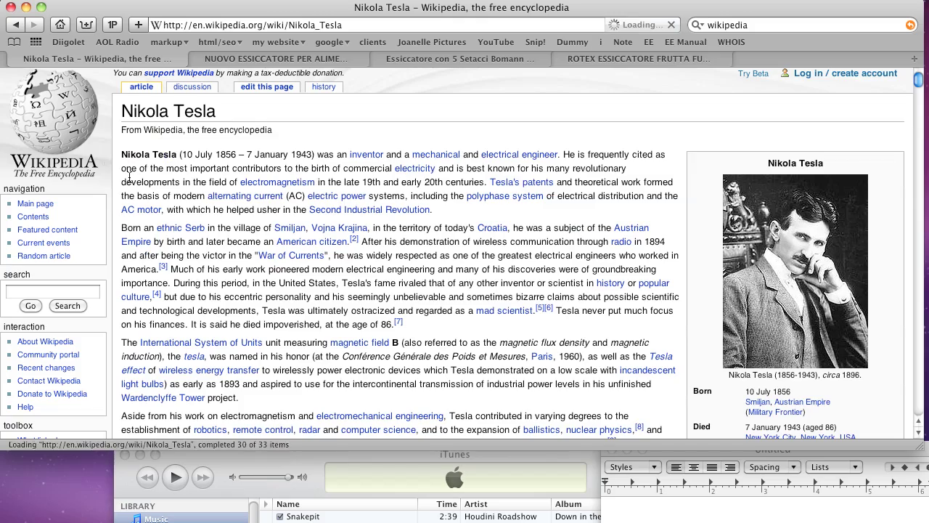
Scroll through the article, return to the top and select its first two paragraphs
scroll(459, 292, "down", 2)
scroll(459, 292, "down", 4)
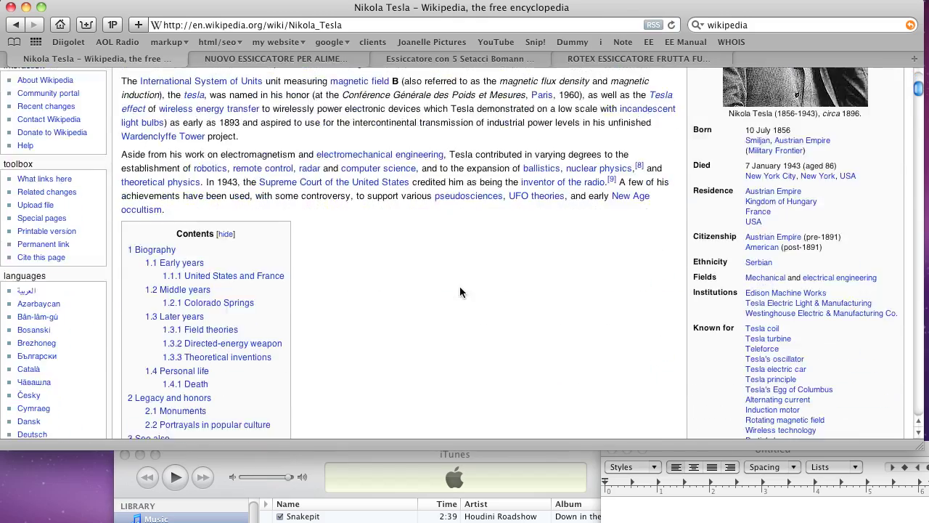
scroll(460, 292, "down", 10)
scroll(624, 218, "down", 10)
scroll(791, 153, "down", 10)
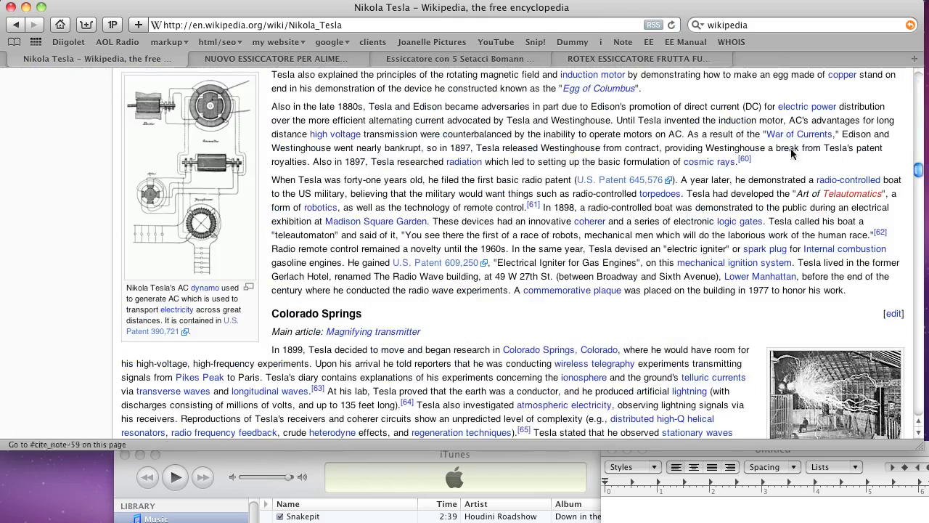
left_click_drag(918, 169, 918, 79)
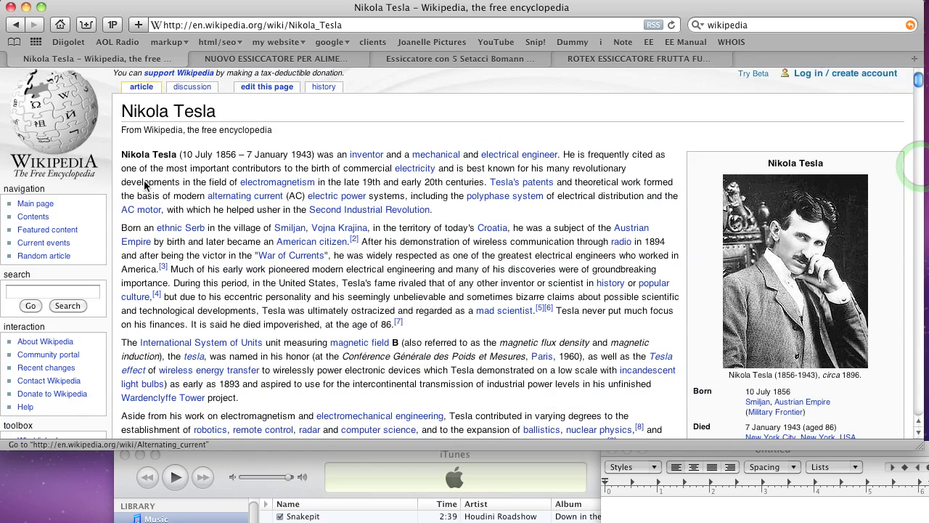
mouse_move(120, 153)
left_mouse_down()
mouse_move(423, 297)
mouse_move(428, 324)
left_mouse_up()
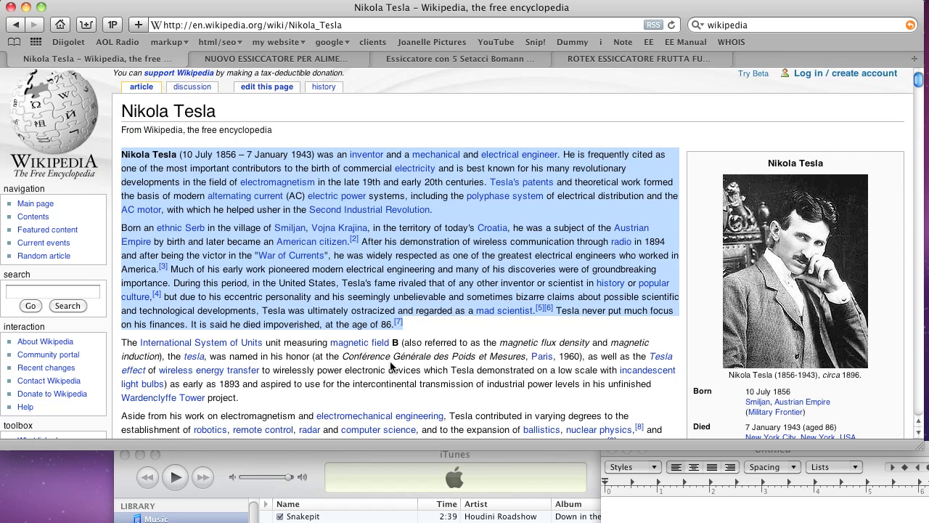
Choose Services > Add to iTunes as a Spoken Track, then bring up the selection's context menu
left_click(90, 0)
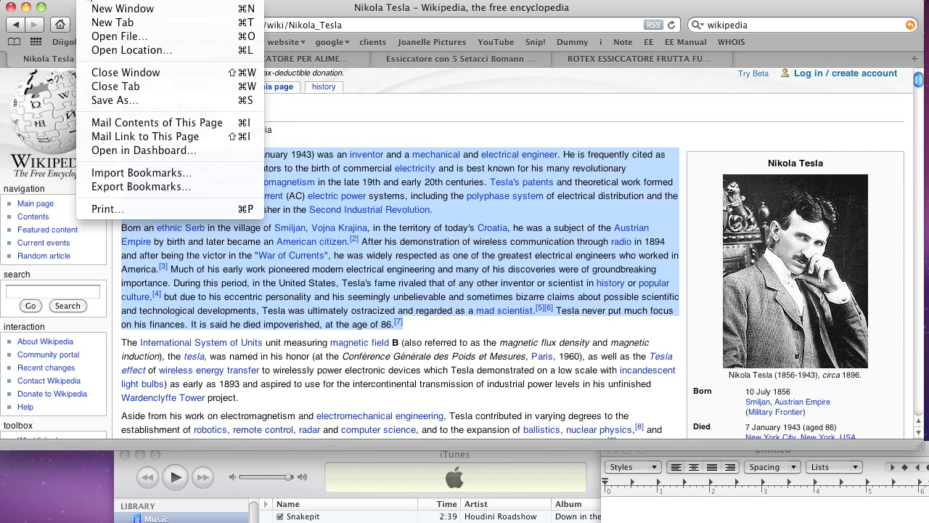
mouse_move(66, 132)
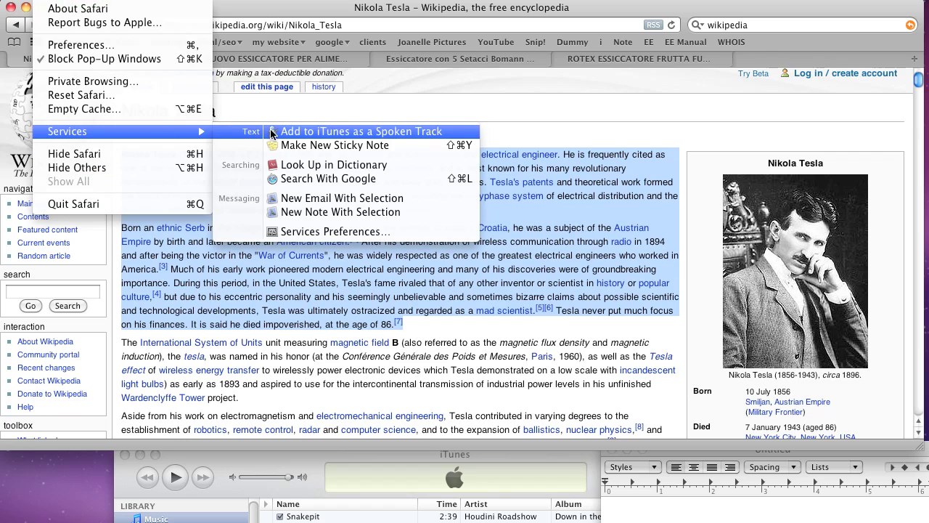
left_click(329, 131)
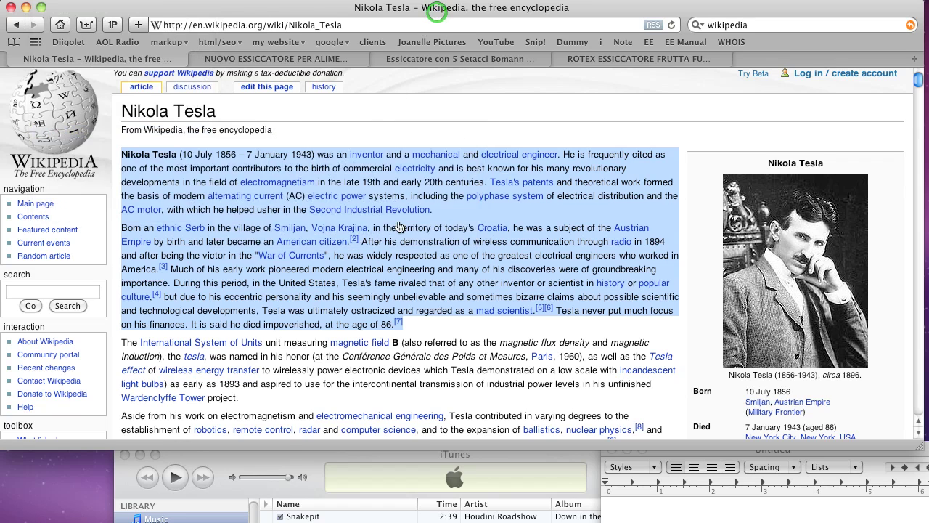
right_click(511, 197)
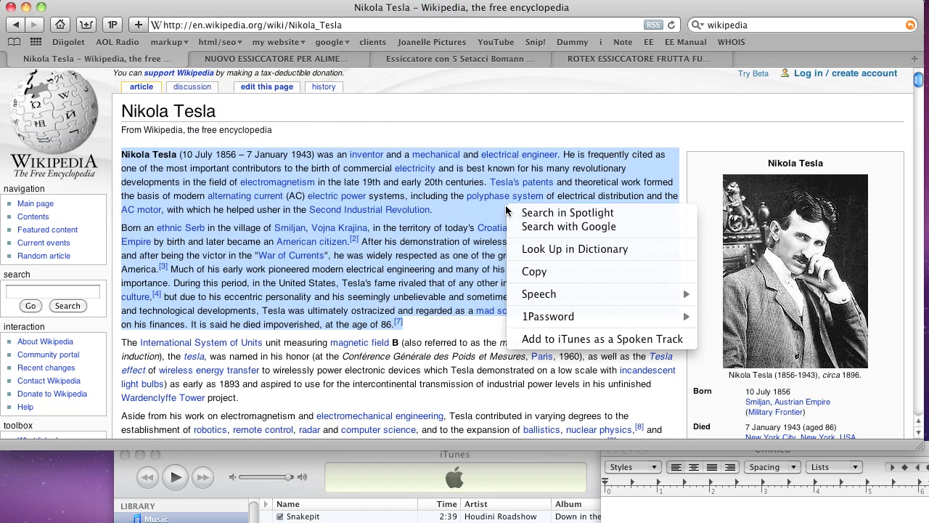
Convert the highlighted Tesla paragraphs into a spoken iTunes track
left_click(607, 339)
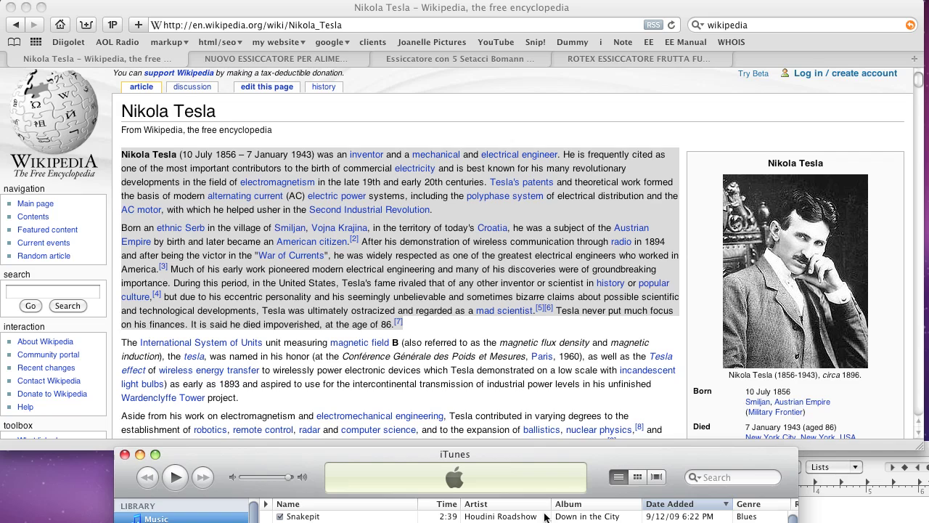
Sort iTunes by Date Added, newest first, and rename the Text to Speech track 'tesla'
left_click(702, 504)
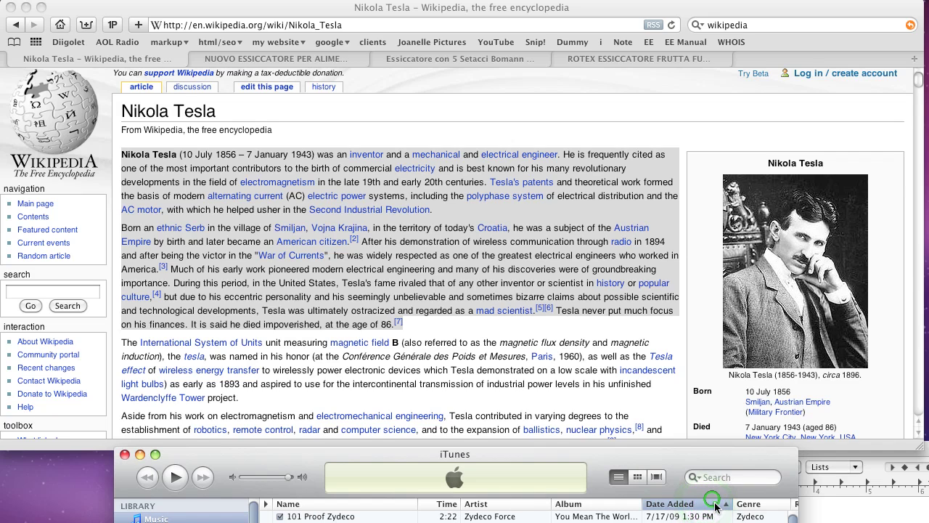
left_click(710, 504)
left_click(334, 516)
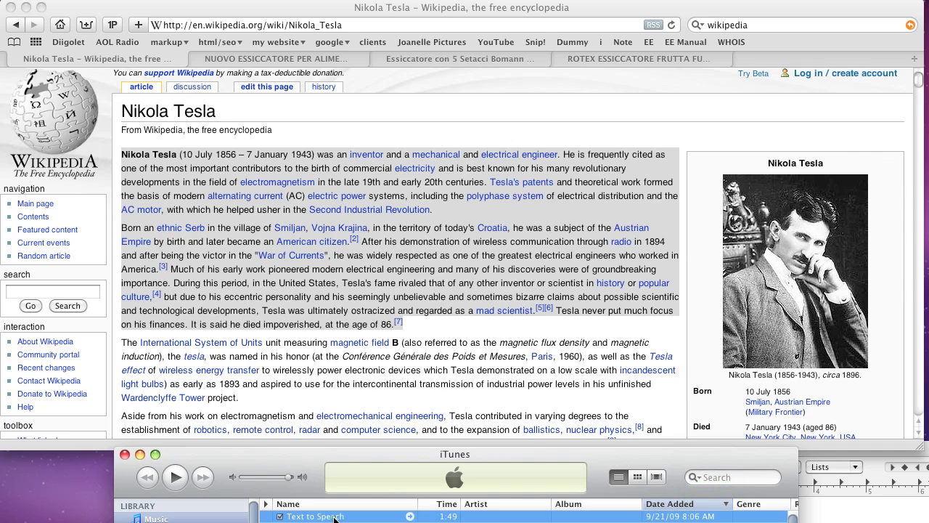
type("test")
type("la")
key("Return")
Play the tesla track with the volume raised, then pause it
double_click(294, 516)
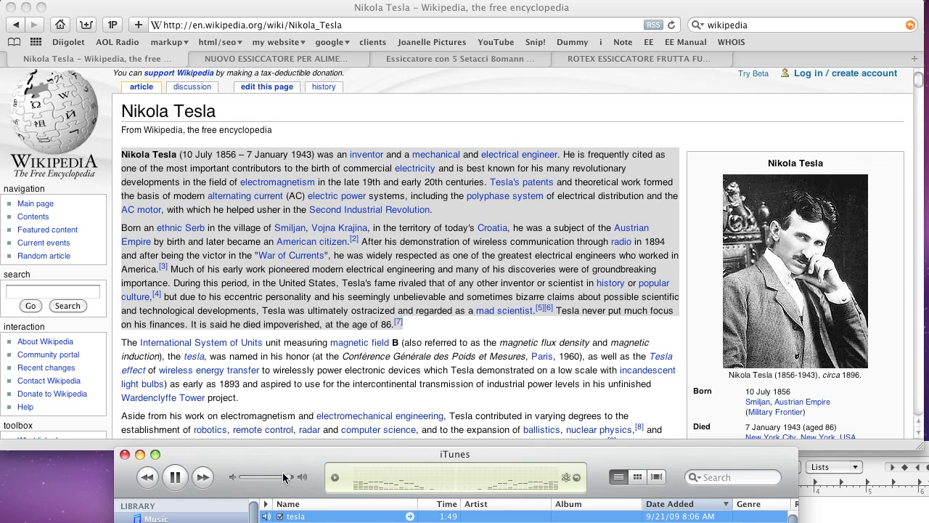
left_click_drag(288, 476, 296, 479)
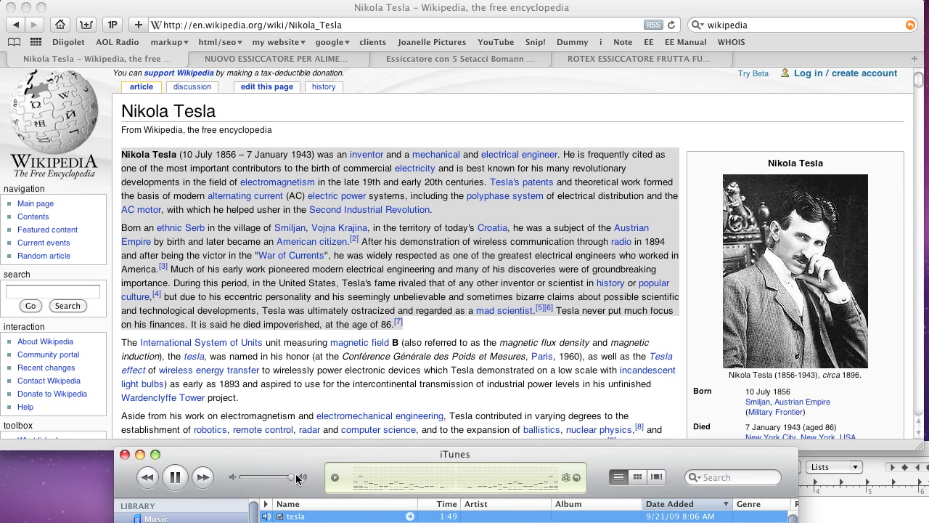
left_click(174, 477)
Select the Tesla article from the introduction through the loudspeaker paragraph, and move the blank document up
left_click(419, 322)
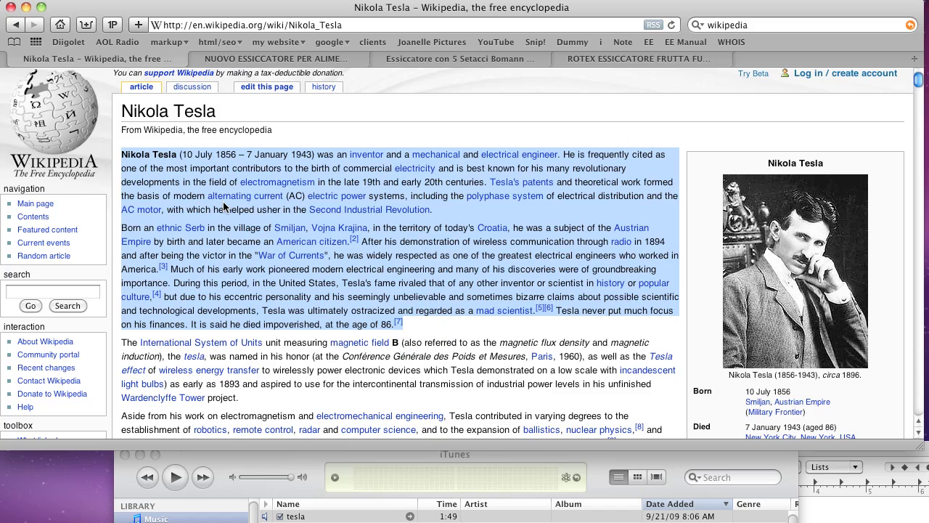
left_click_drag(920, 80, 922, 125)
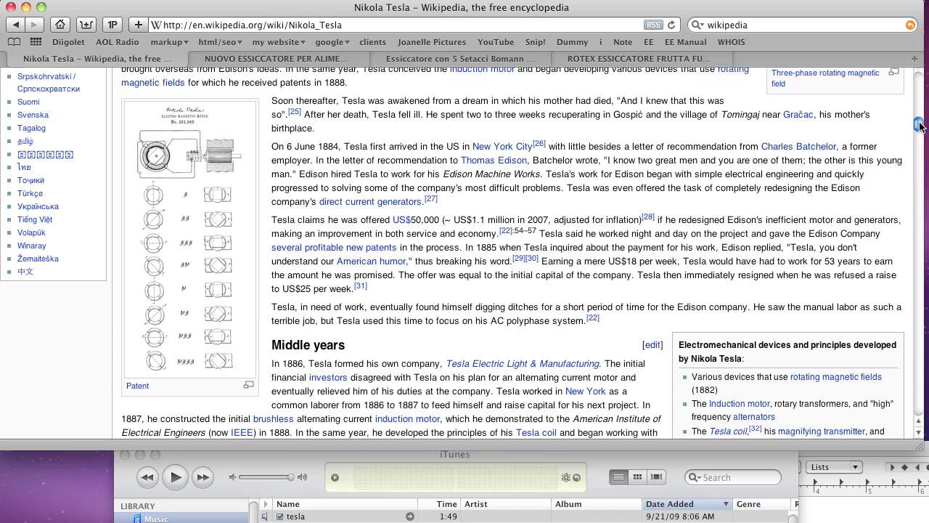
left_click_drag(919, 126, 917, 77)
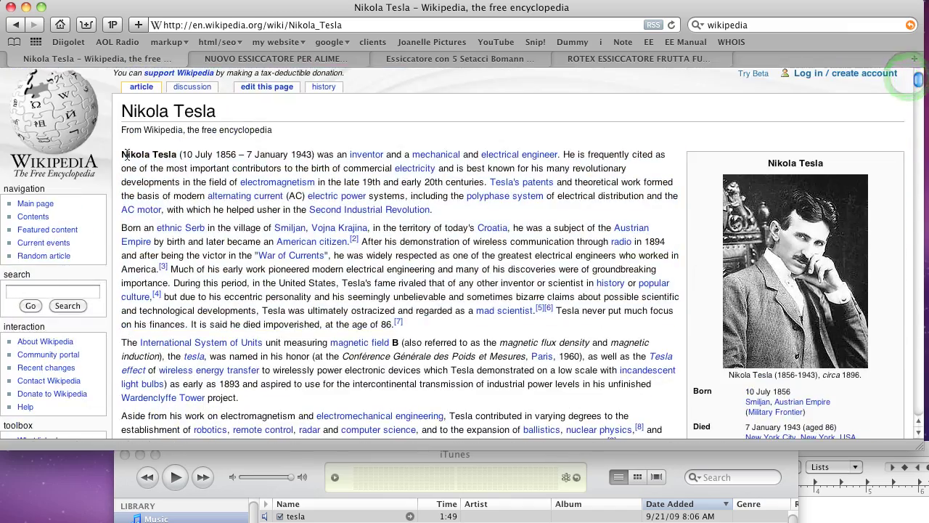
left_click_drag(123, 154, 240, 341)
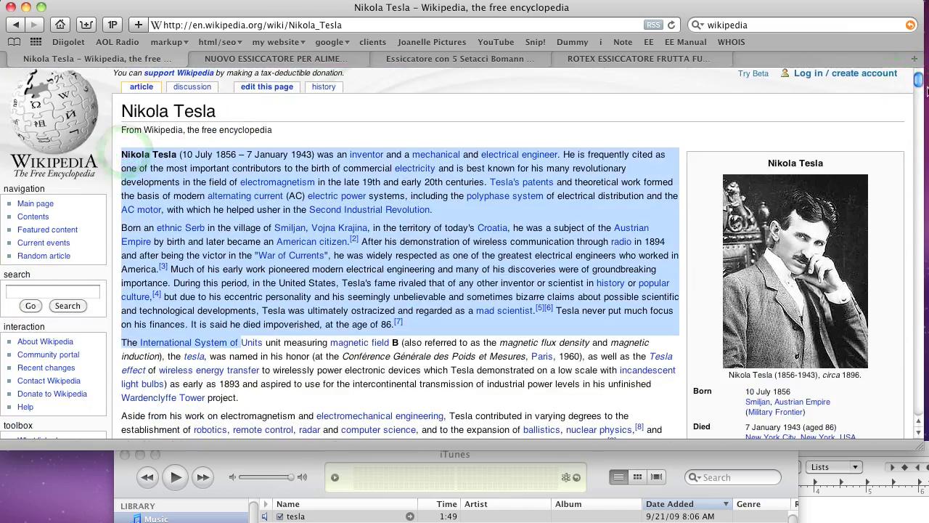
left_click_drag(918, 80, 918, 117)
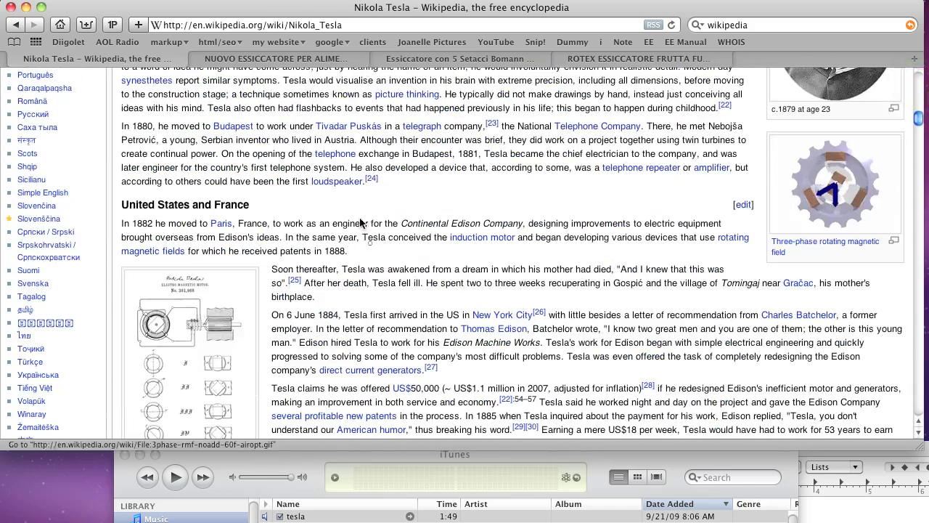
left_click(418, 184, "shift")
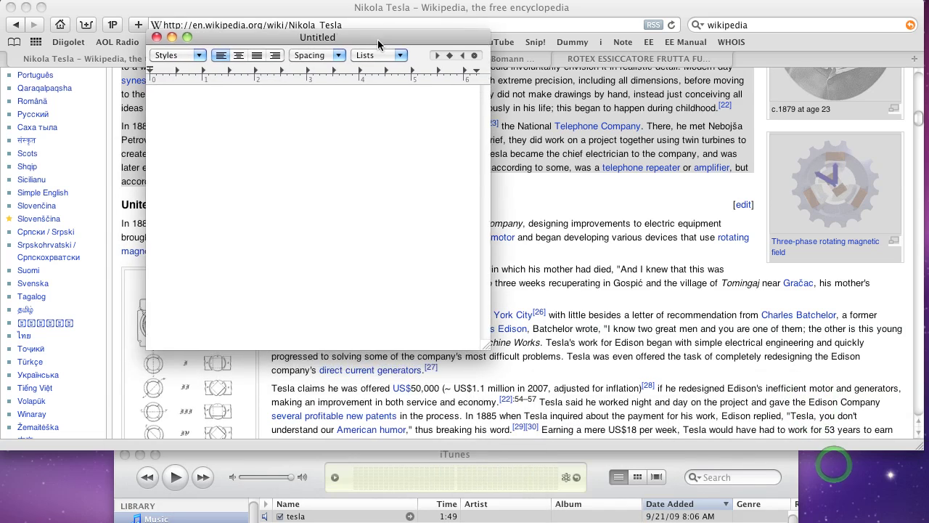
left_click_drag(377, 44, 393, 14)
Enlarge the blank TextEdit document and paste the copied Tesla article into it
mouse_move(500, 313)
left_mouse_down()
mouse_move(701, 415)
mouse_move(846, 463)
left_mouse_up()
left_click(463, 335)
key("super+v")
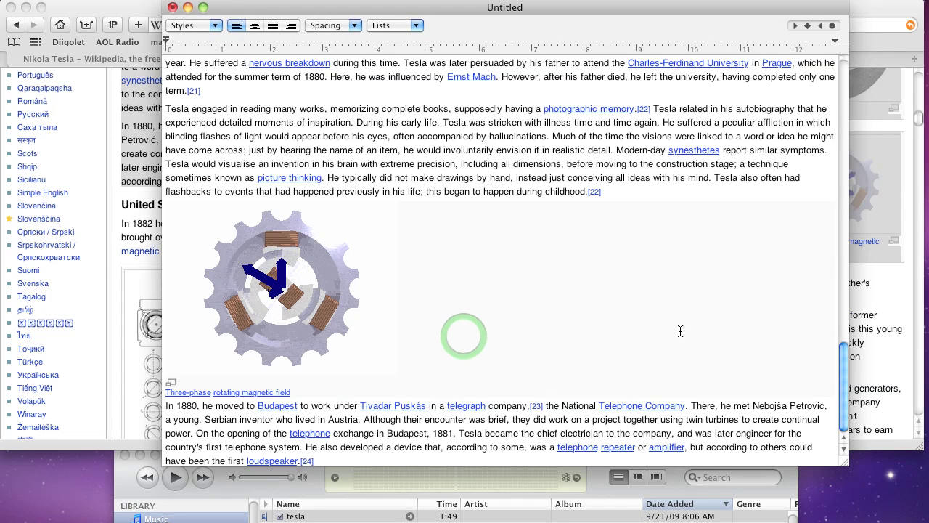
Delete the rotating magnetic field image and its 'Three-phase rotating magnetic field' caption
left_click(414, 270)
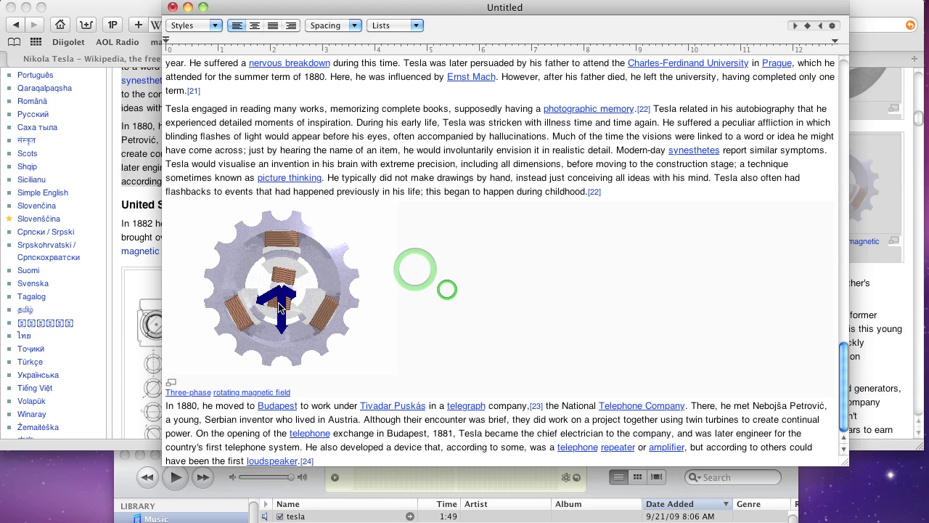
left_click(389, 291)
key("BackSpace")
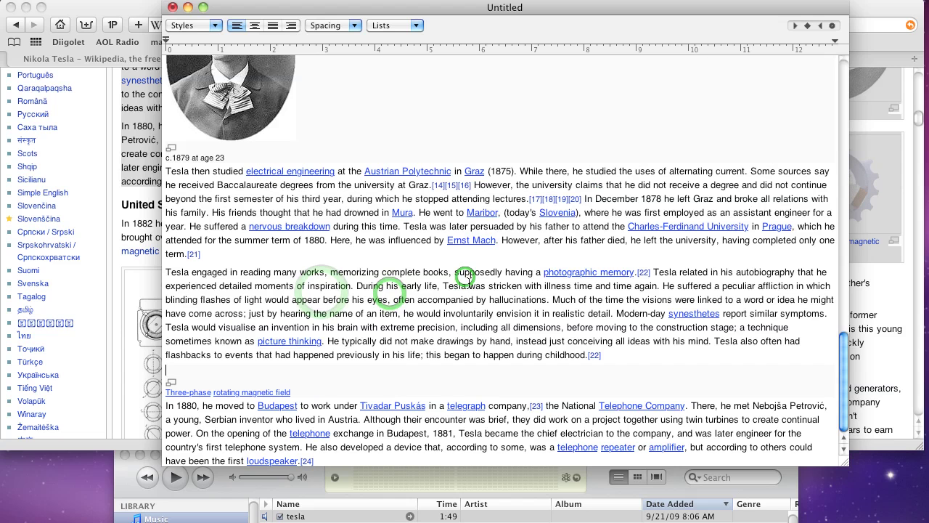
left_click_drag(310, 385, 165, 386)
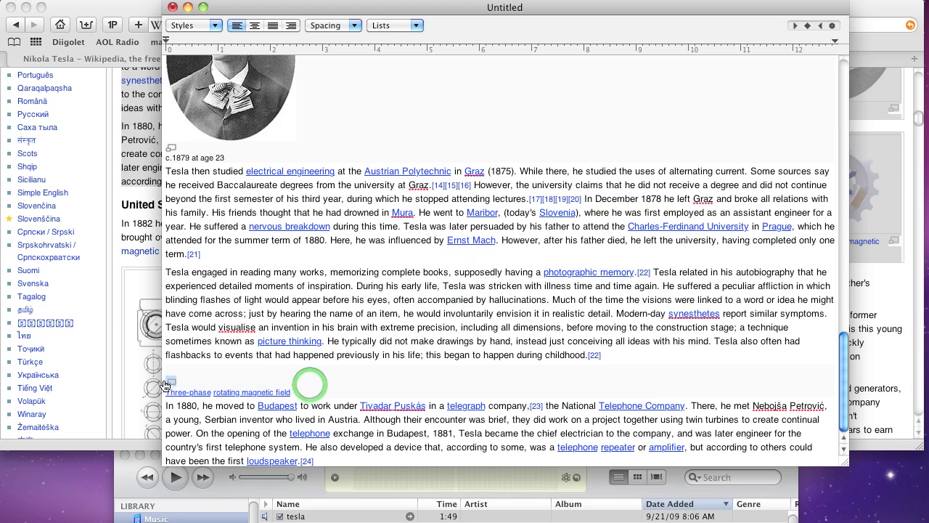
left_click_drag(331, 392, 165, 392)
key("BackSpace")
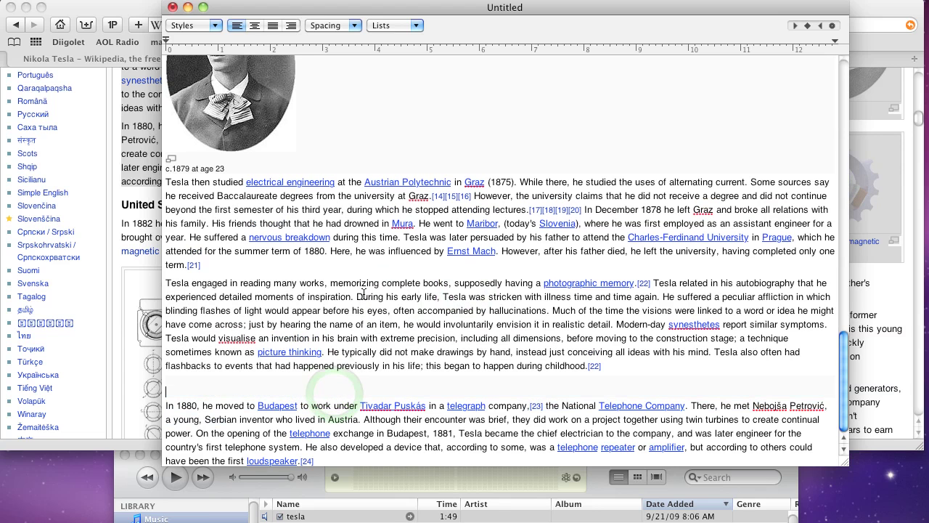
key("BackSpace")
Delete the portrait placeholder with its caption, the contents list and the Contents box
left_click_drag(849, 347, 831, 296)
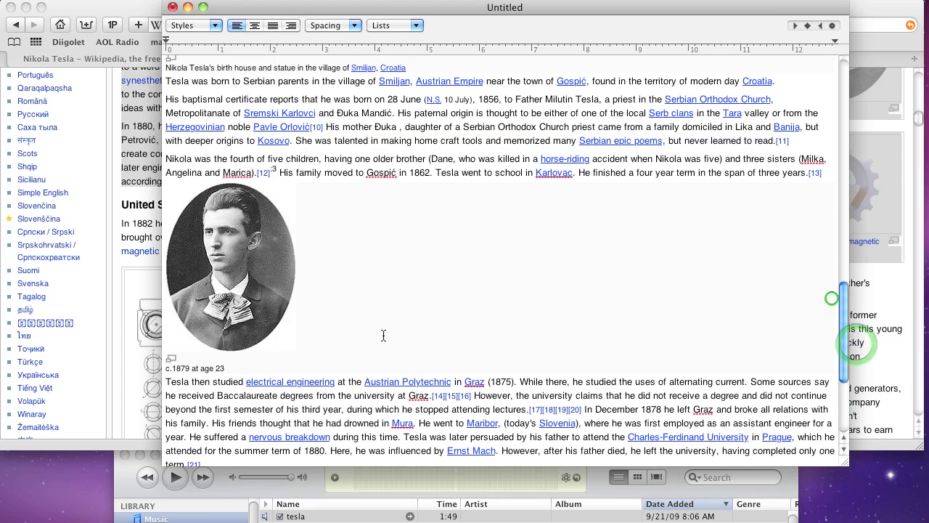
left_click_drag(176, 186, 159, 200)
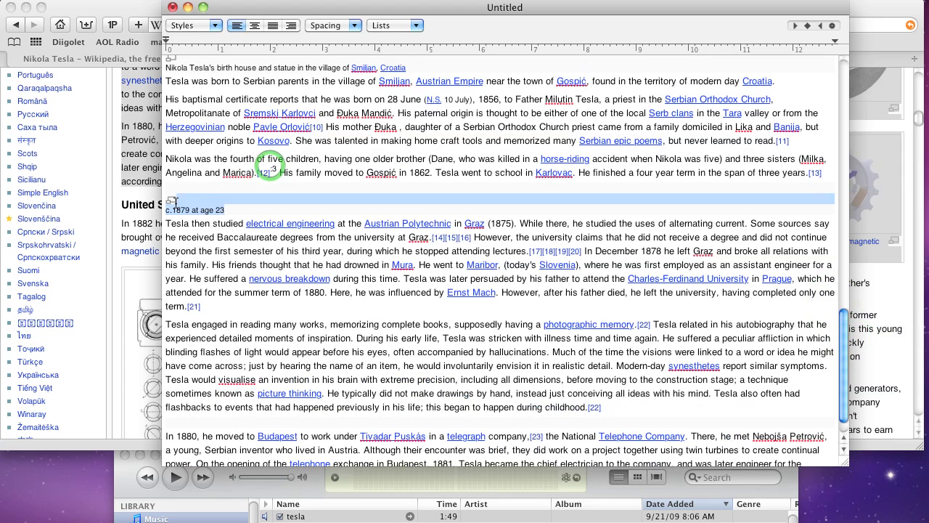
key("BackSpace")
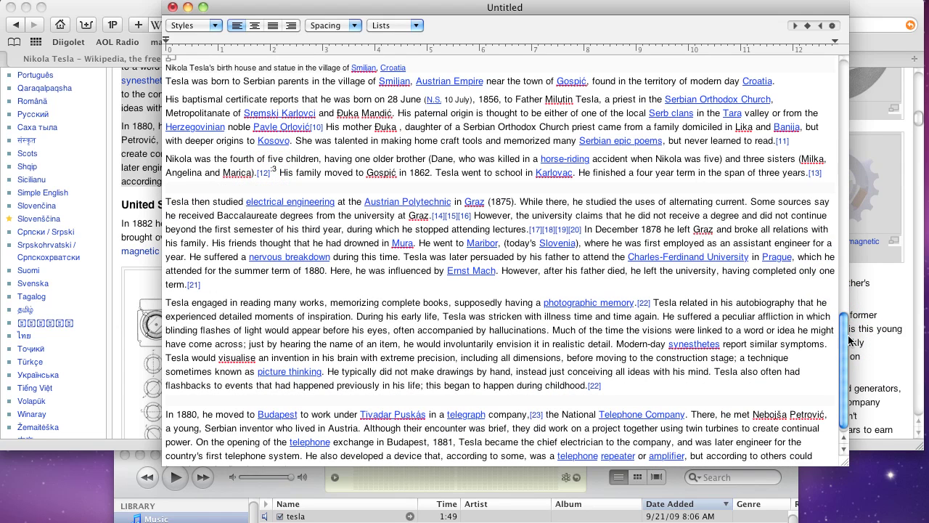
left_click_drag(848, 367, 813, 255)
left_click(575, 394)
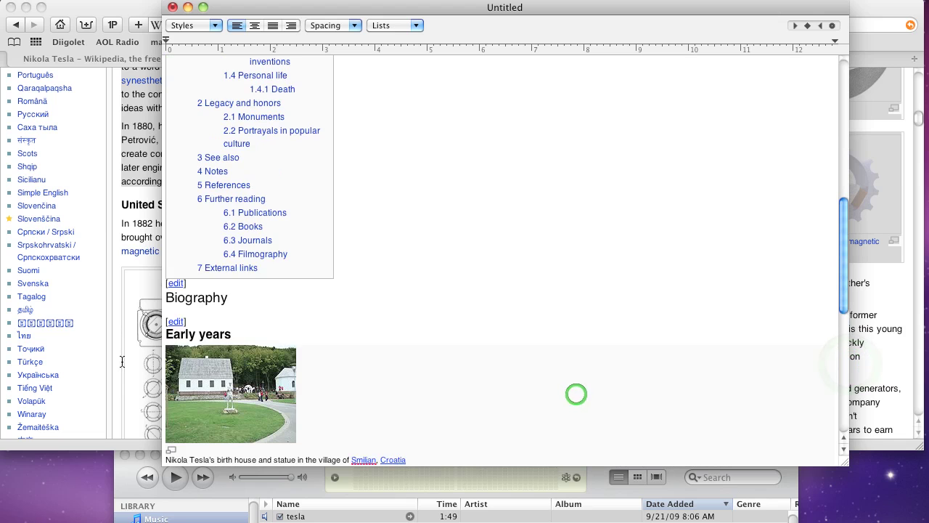
mouse_move(576, 394)
left_mouse_down()
mouse_move(181, 112)
mouse_move(161, 72)
left_mouse_up()
key("BackSpace")
left_click_drag(405, 260, 375, 260)
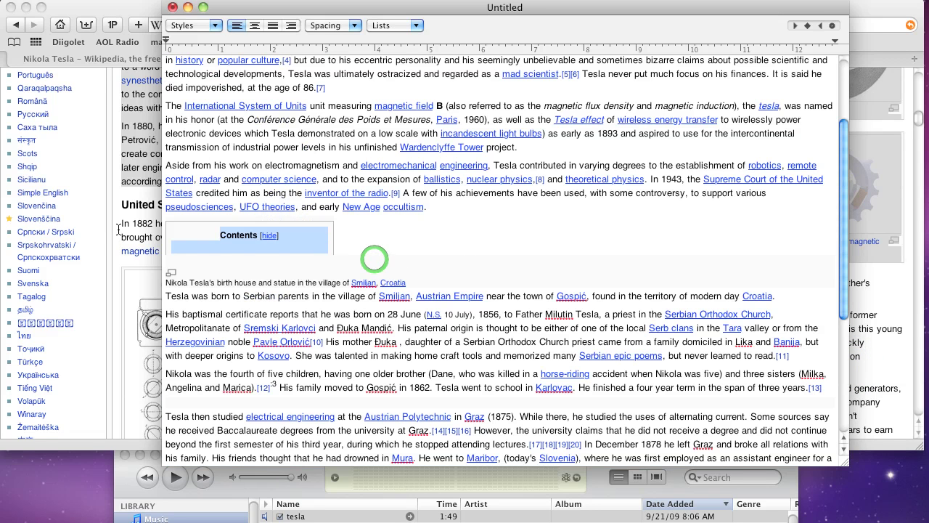
key("BackSpace")
Delete the birth-house image placeholder and the remaining image caption line
left_click(208, 232)
key("BackSpace")
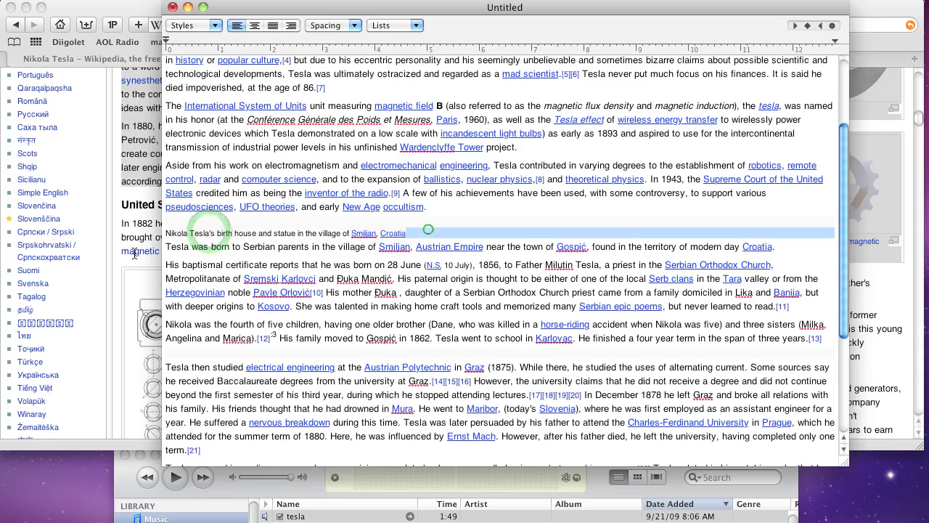
left_click_drag(209, 232, 428, 229)
key("BackSpace")
left_click_drag(844, 290, 881, 396)
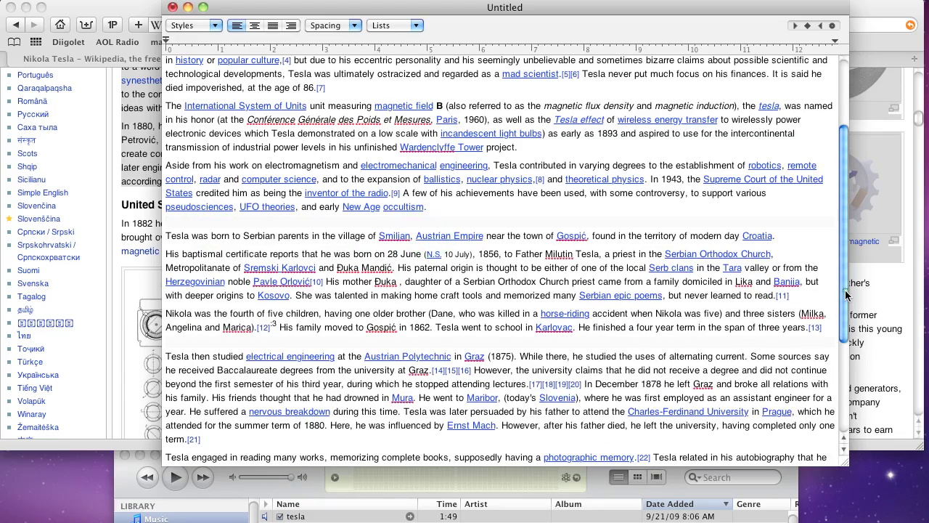
Select all the article text and add it to iTunes as a Spoken Track
key("Home")
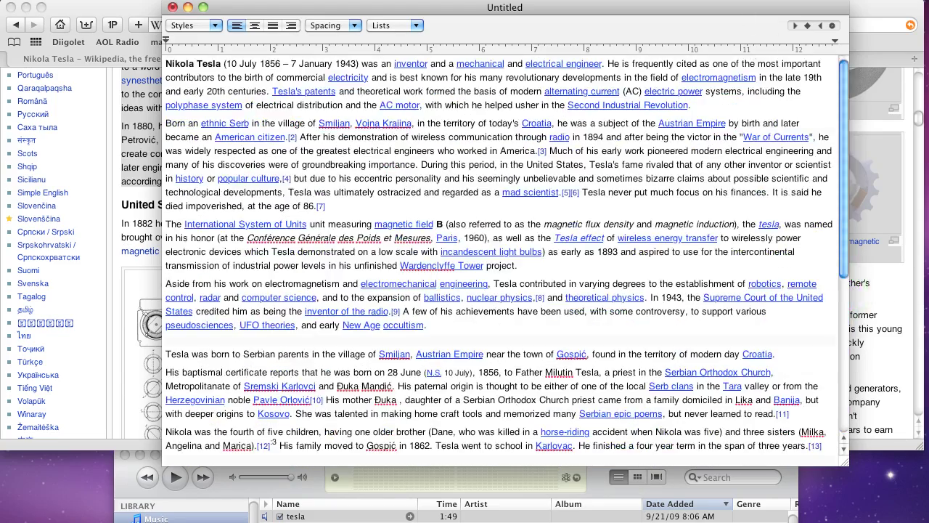
key("super+a")
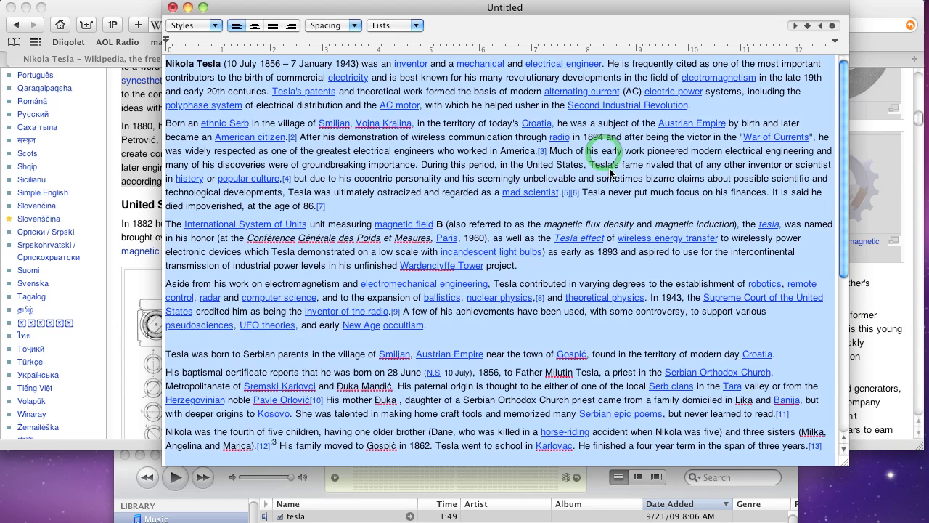
right_click(610, 169)
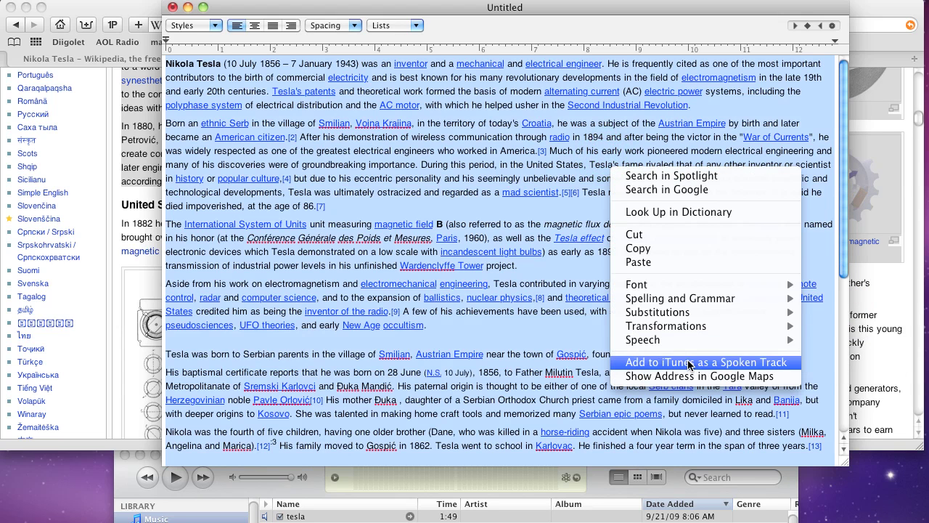
left_click(688, 361)
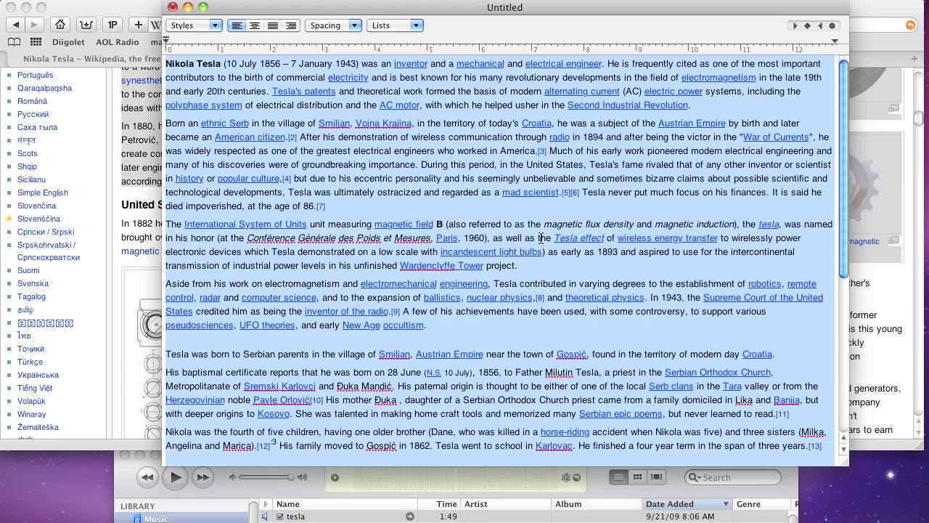
Browse the TextEdit and Safari menus without choosing anything, then return to the document and deselect
left_click(87, 2)
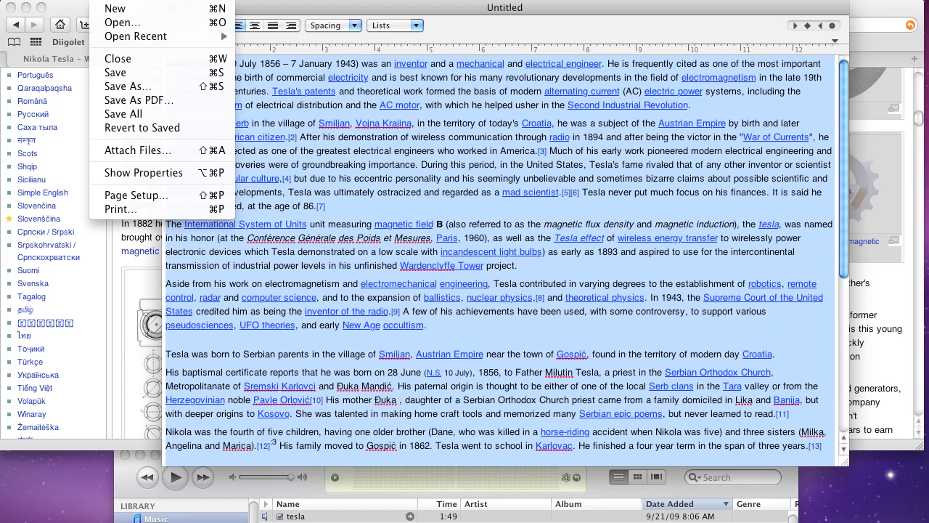
left_click(197, 251)
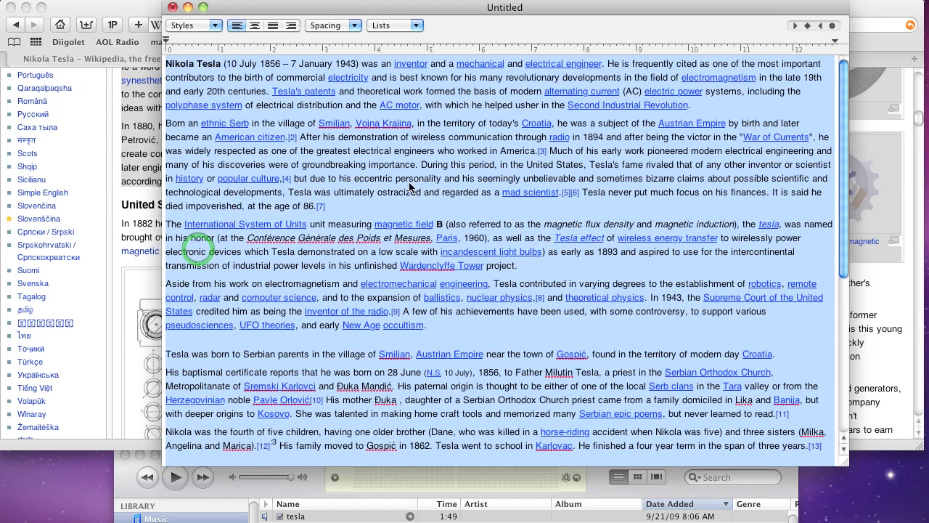
left_click(154, 16)
left_click(44, 1)
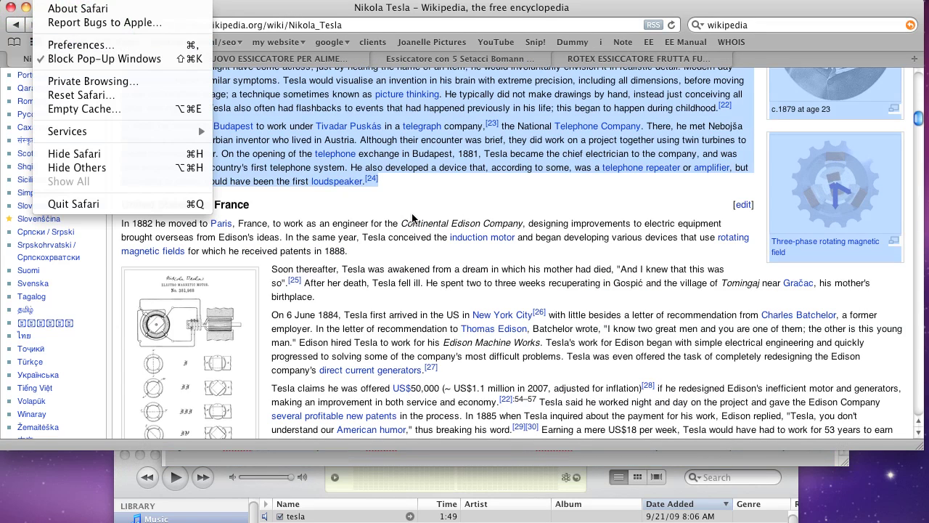
left_click(418, 202)
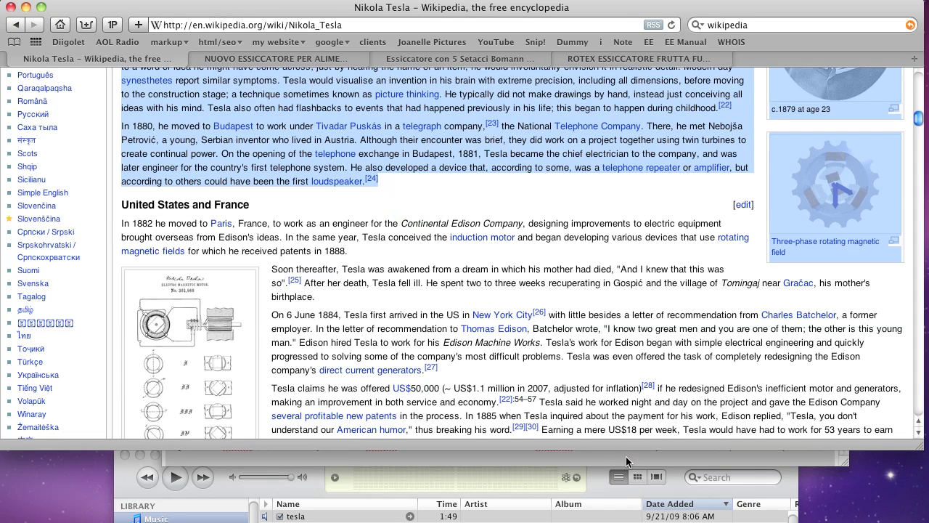
left_click(626, 456)
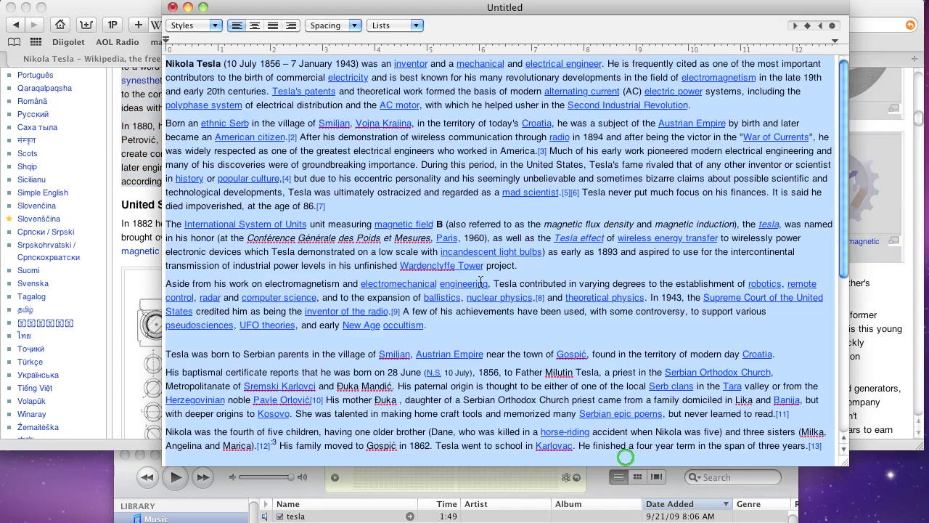
left_click(418, 167)
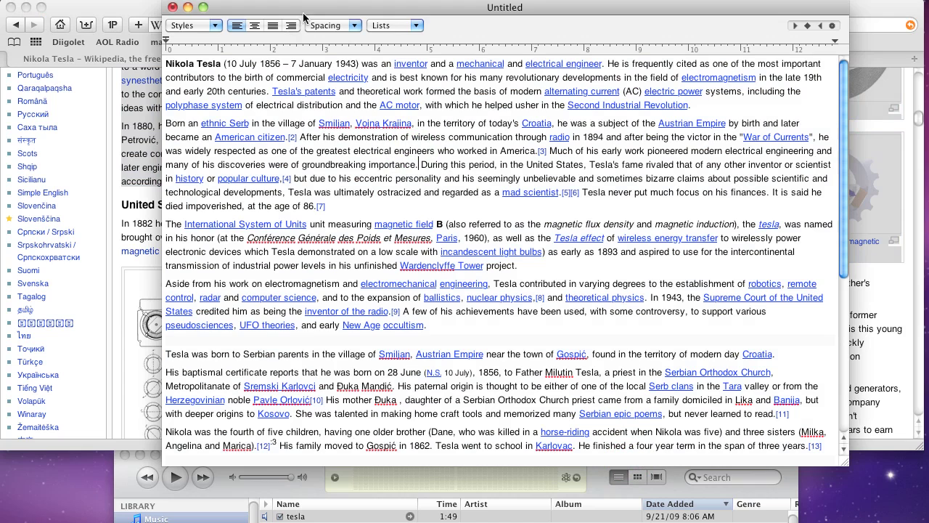
Play the 7:32 Text to Speech track in iTunes, skip ahead to about 1:30, and pause
left_click_drag(304, 14, 419, 15)
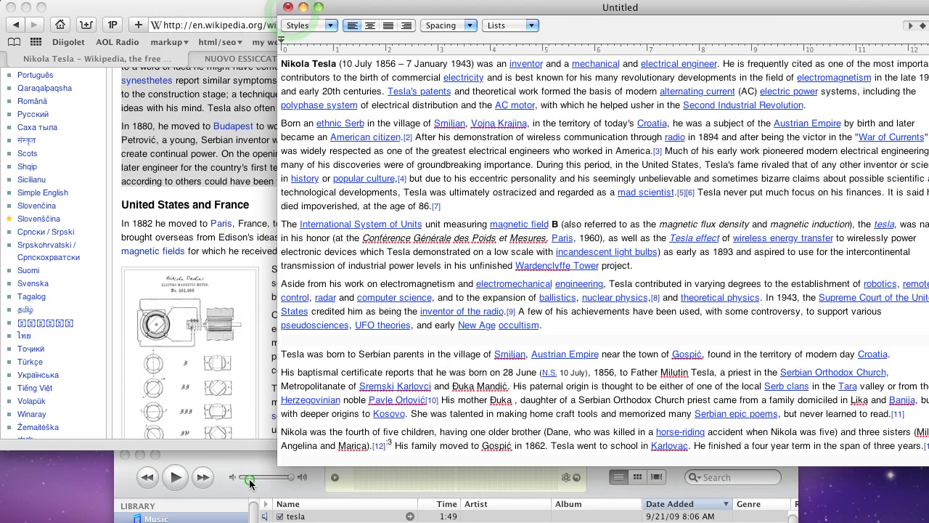
left_click(249, 468)
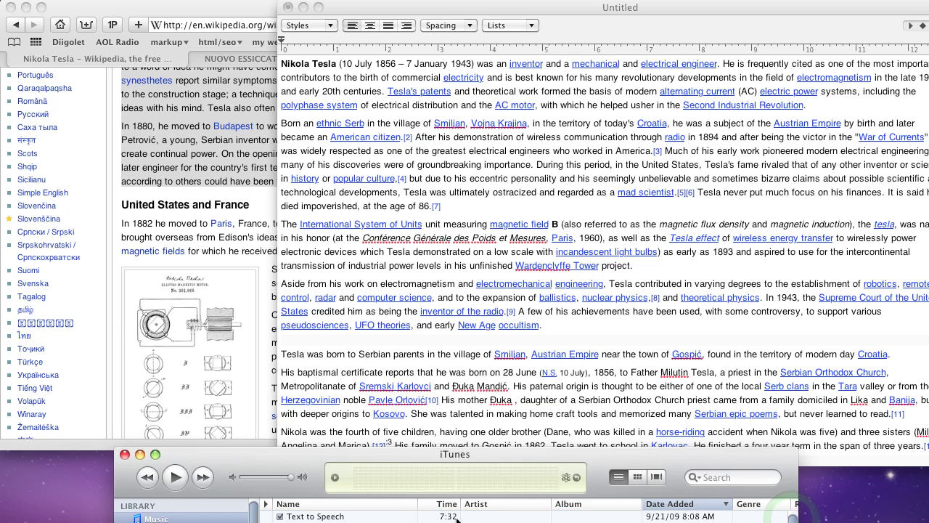
double_click(327, 513)
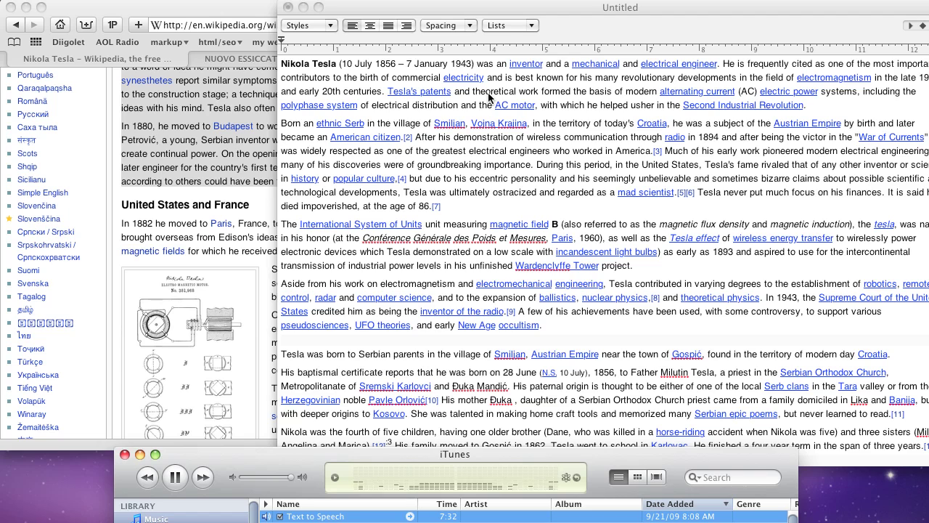
left_click(352, 480)
left_click(420, 486)
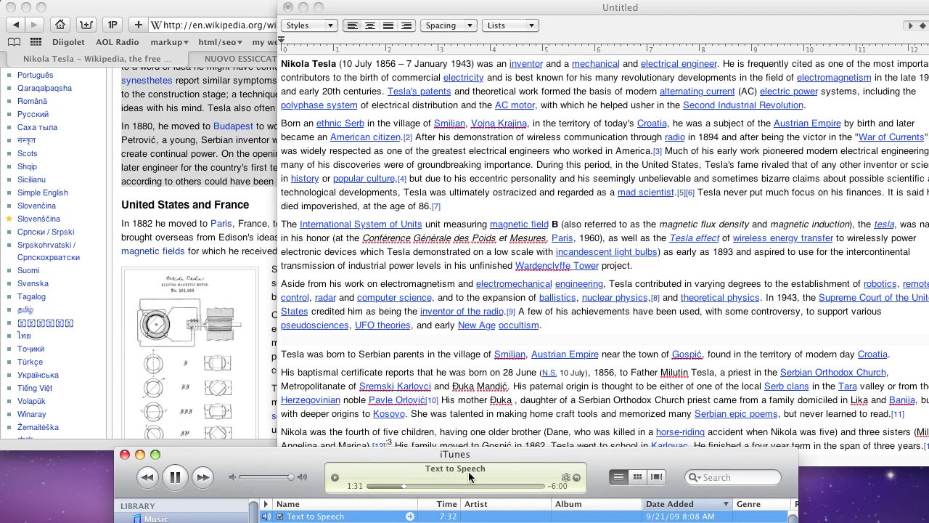
left_click(176, 486)
Set Media Kind to Audiobook in the 7:32 'Text to Speech' track's Get Info Options
right_click(337, 516)
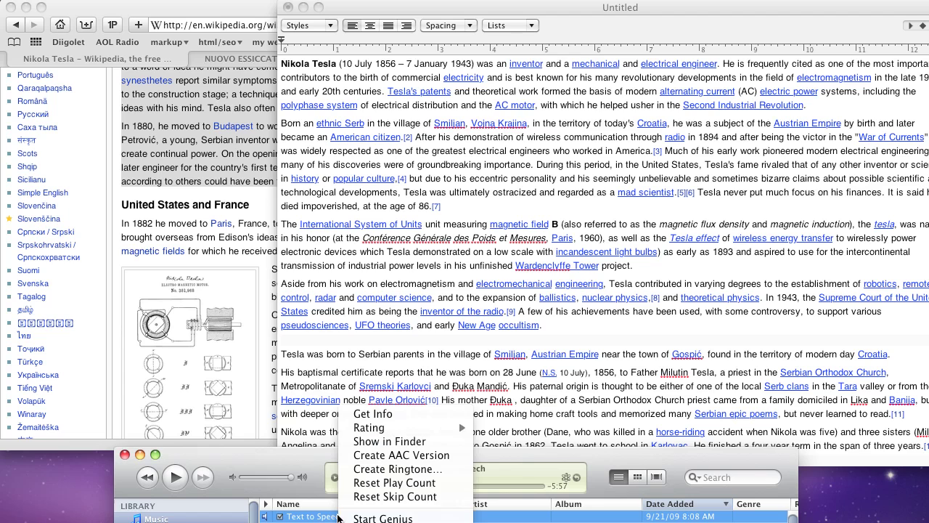
left_click(378, 410)
left_click(373, 152)
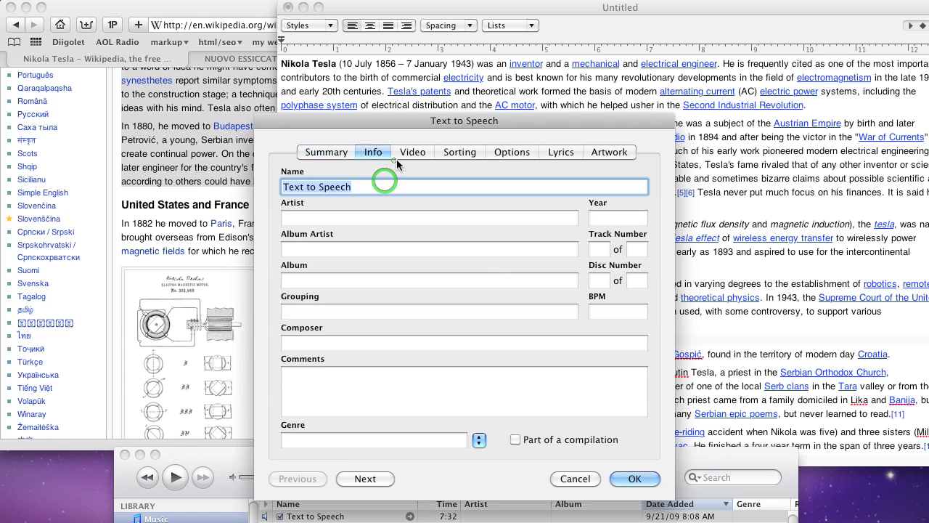
left_click(410, 152)
left_click(459, 152)
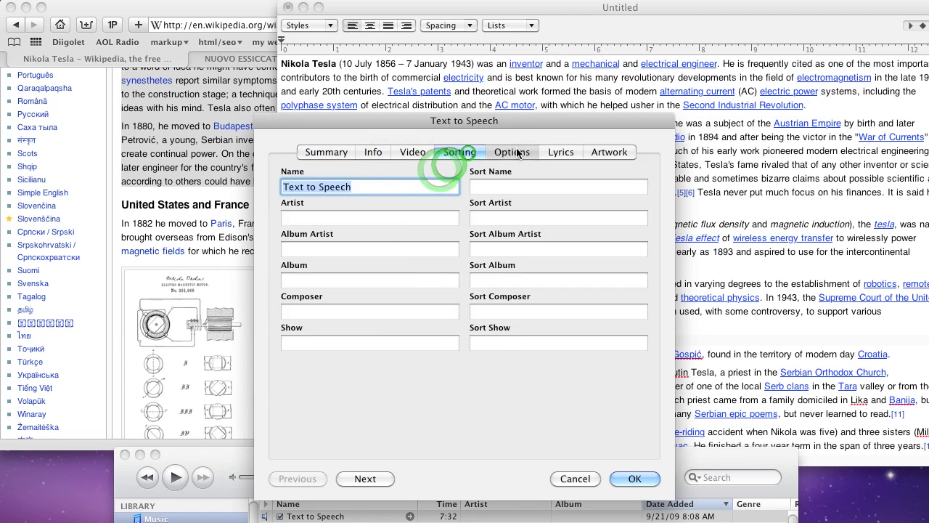
left_click(512, 151)
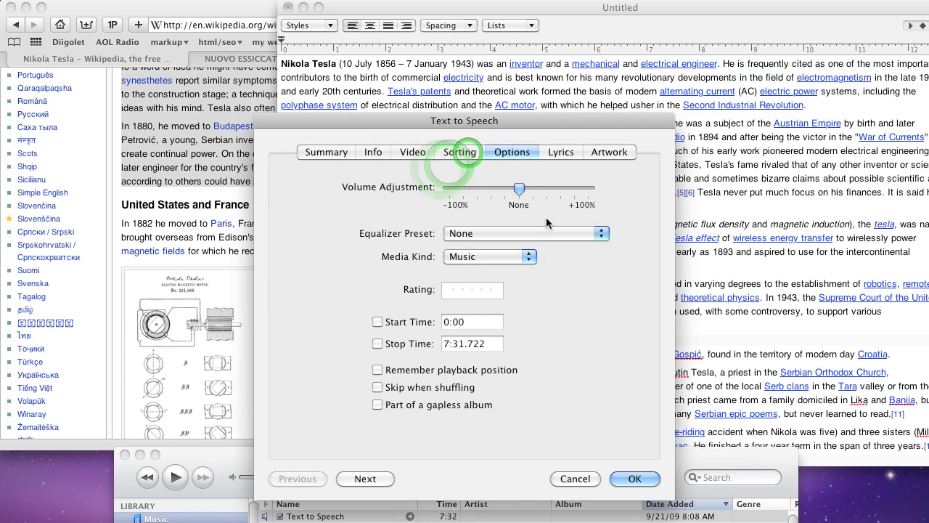
left_click(510, 264)
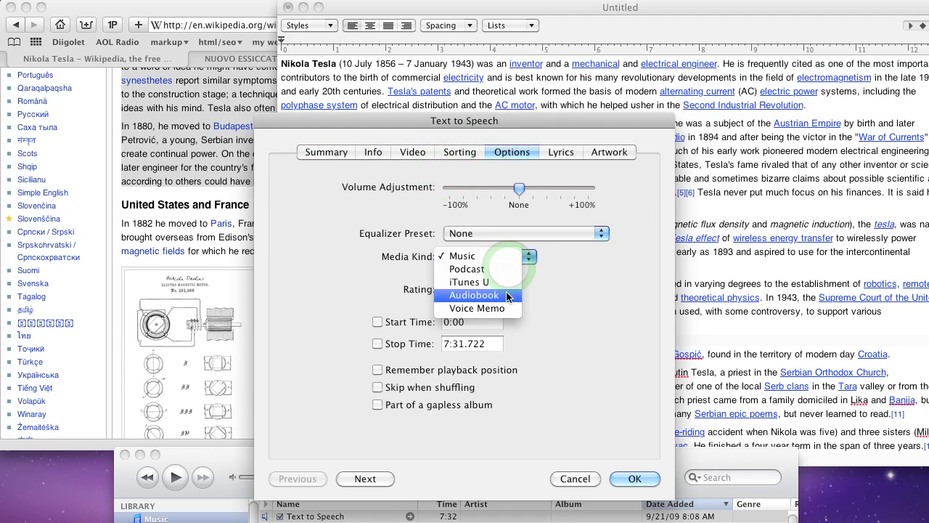
left_click(507, 295)
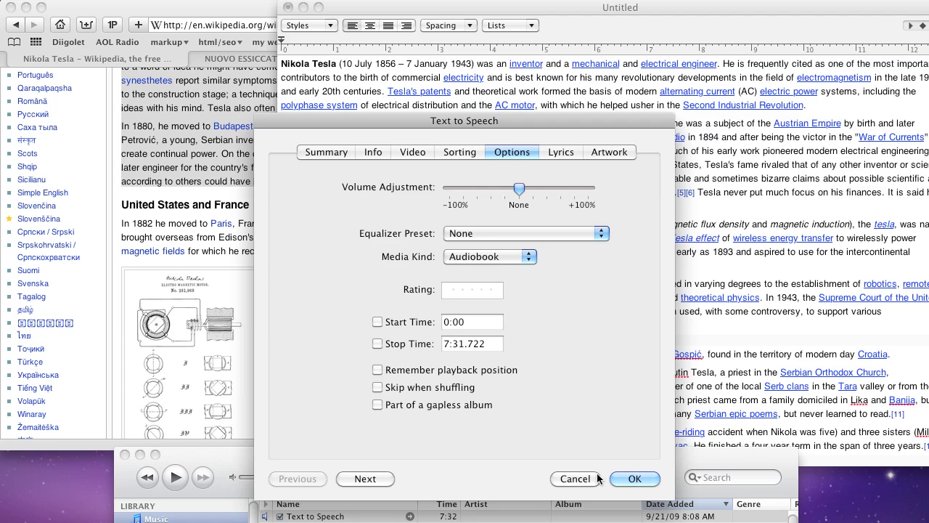
left_click(633, 479)
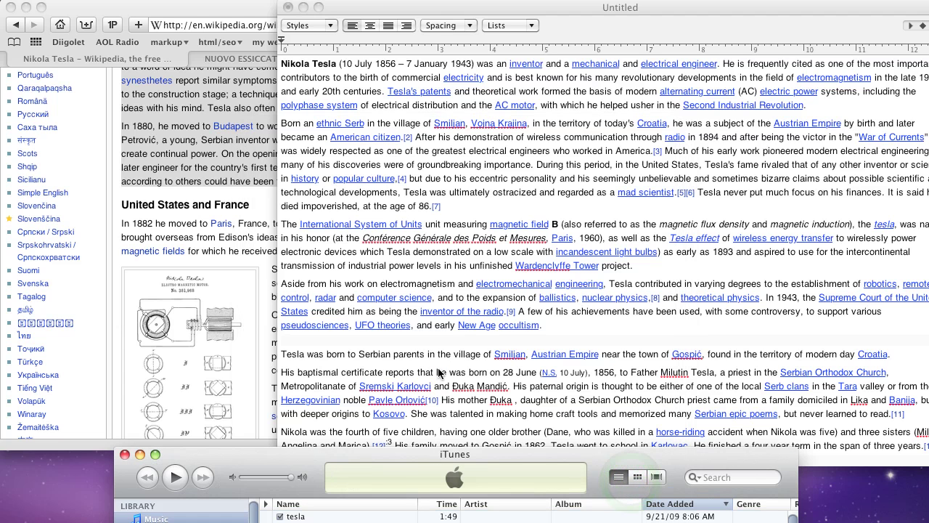